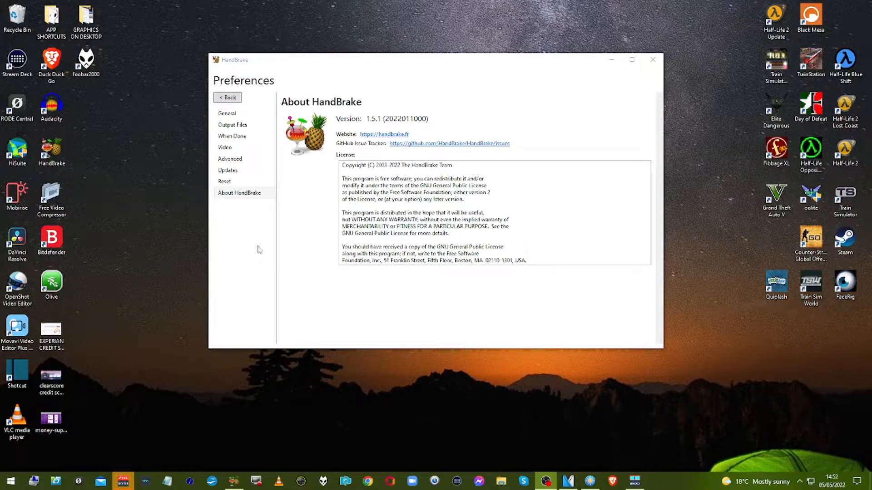
# - Leave the preferences and reposition the main window near the centre of the desktop
pyautogui.click(221, 99)
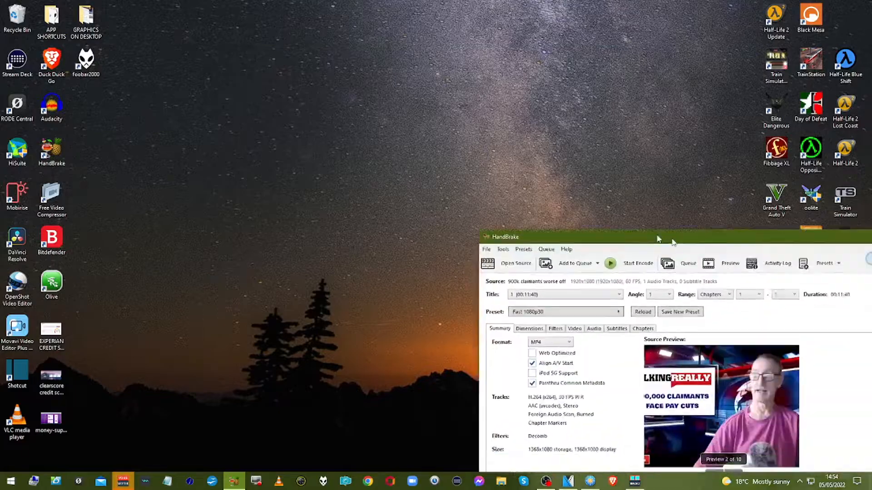
pyautogui.moveTo(672, 224); pyautogui.dragTo(408, 91)
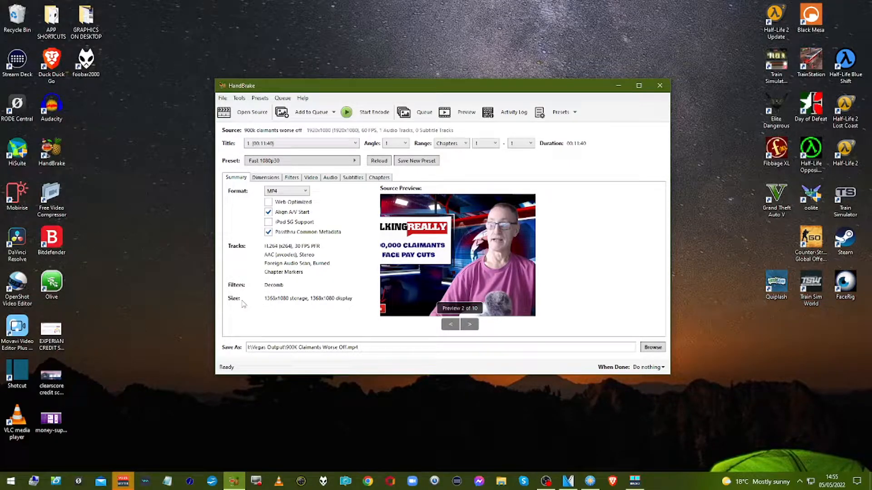
# - Switch the video's cropping to Custom with left and right values of 0, and check the source preview
pyautogui.click(266, 178)
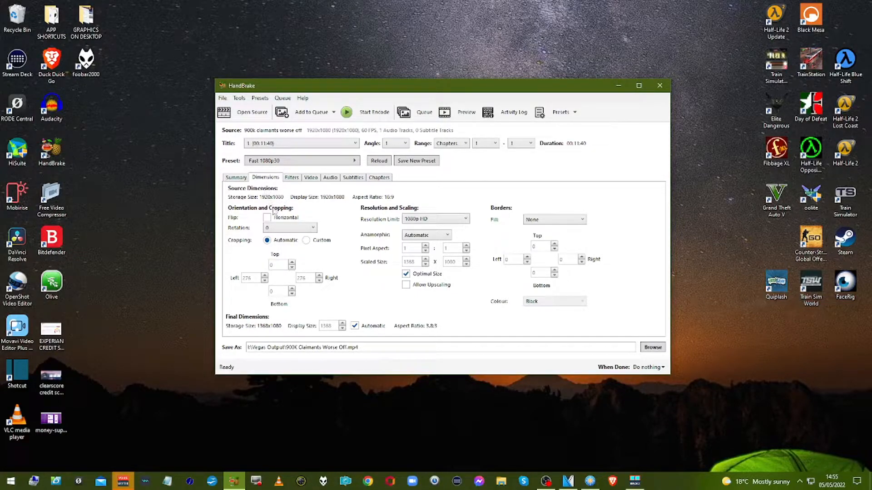
pyautogui.click(307, 240)
pyautogui.click(252, 279)
pyautogui.hotkey('ctrl', 'a')
pyautogui.write('0')
pyautogui.press('Tab')
pyautogui.write('0')
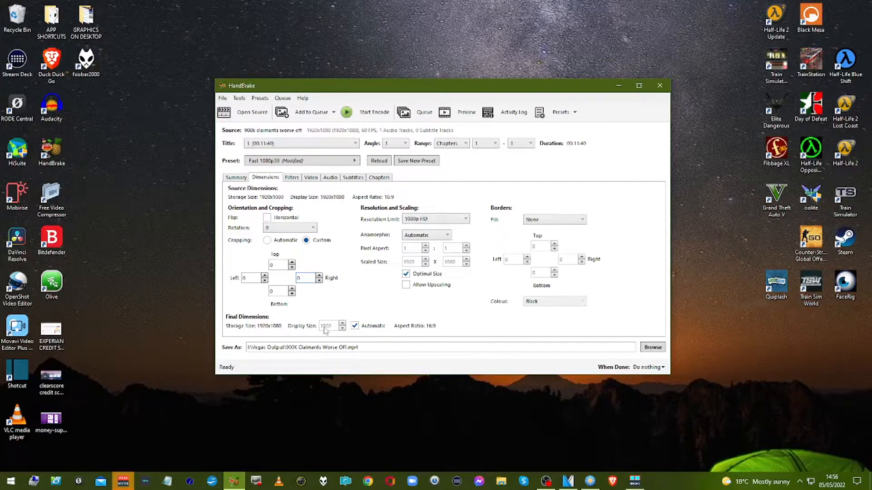
pyautogui.click(237, 180)
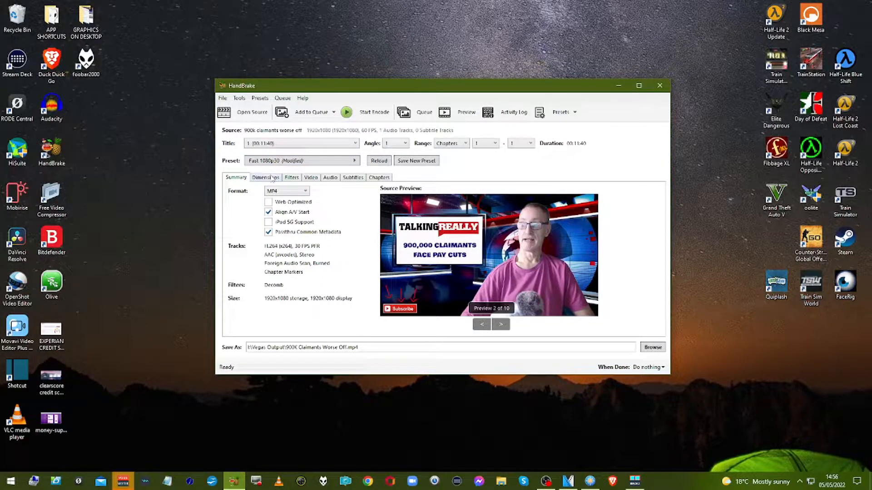
# - Set the video framerate to 60 FPS
pyautogui.click(293, 179)
pyautogui.click(313, 181)
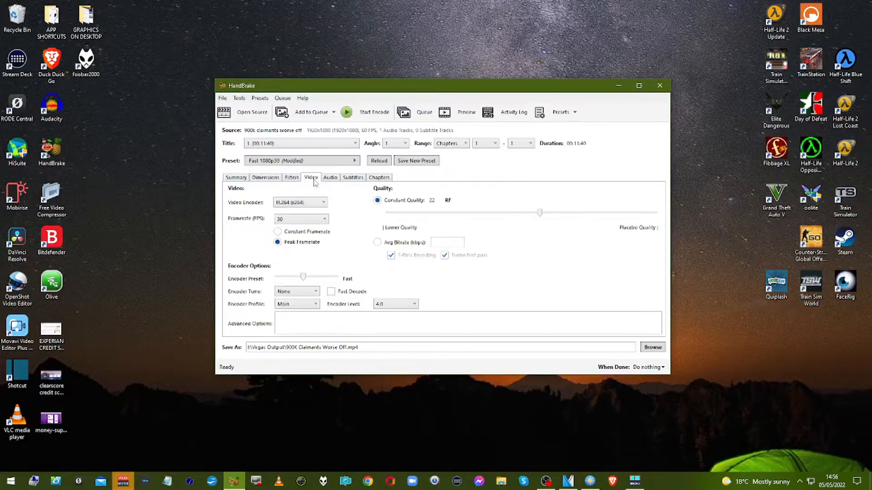
pyautogui.click(300, 219)
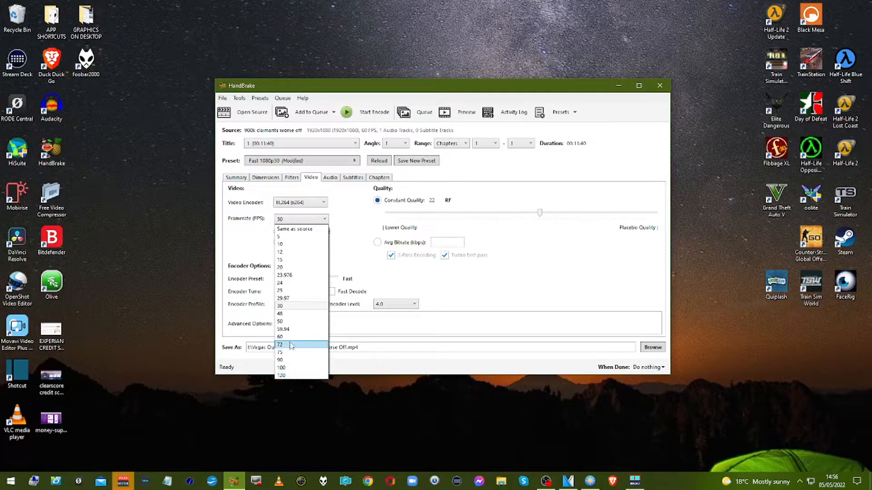
pyautogui.click(291, 337)
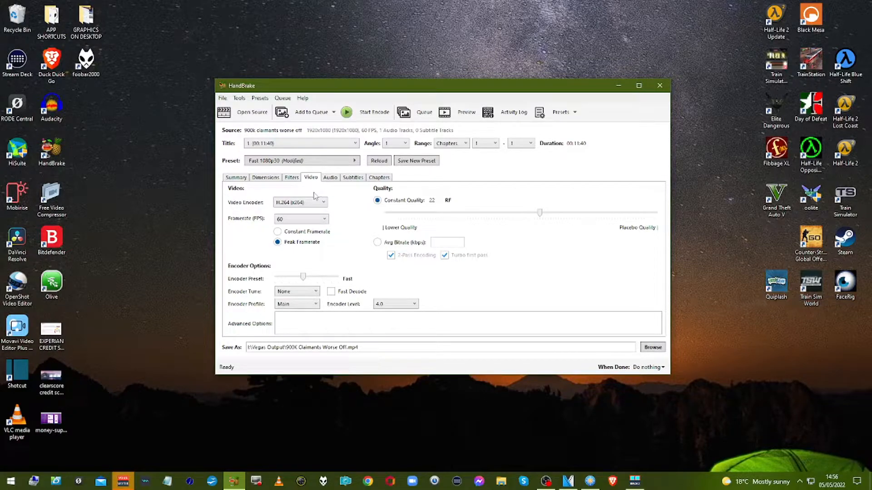
# - Try the H.265 (x265) video encoder and return to H.264 (x264)
pyautogui.click(306, 205)
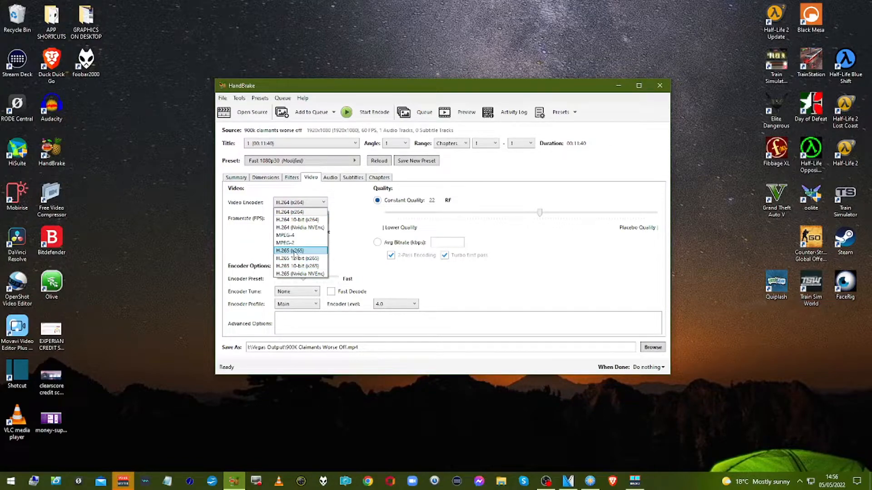
pyautogui.click(294, 252)
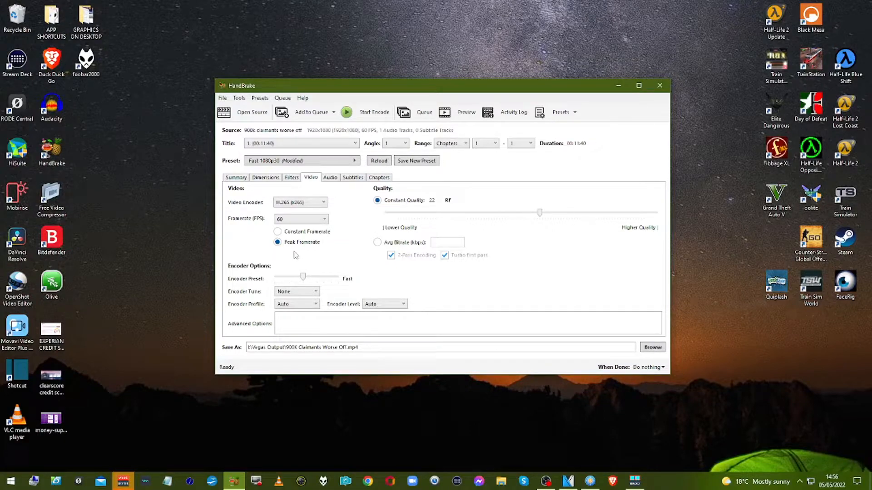
pyautogui.click(296, 204)
pyautogui.click(294, 212)
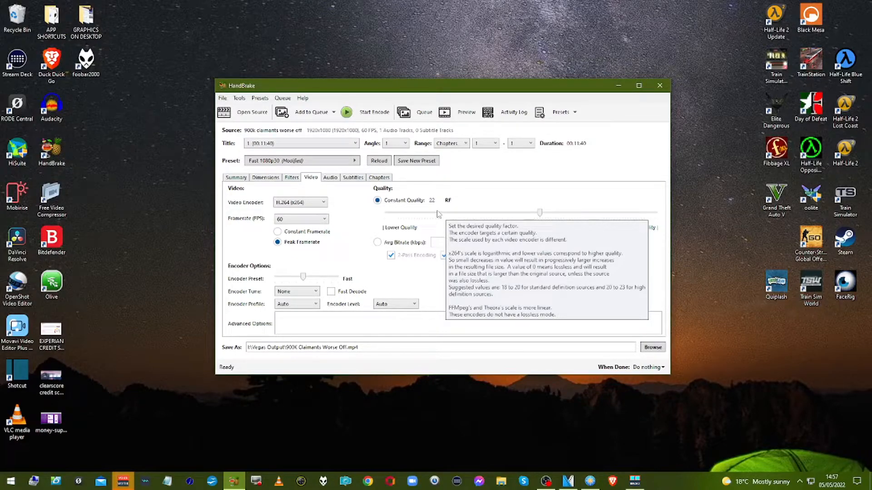
# - Review the audio, subtitle and chapter settings, and recheck the dimensions
pyautogui.click(329, 178)
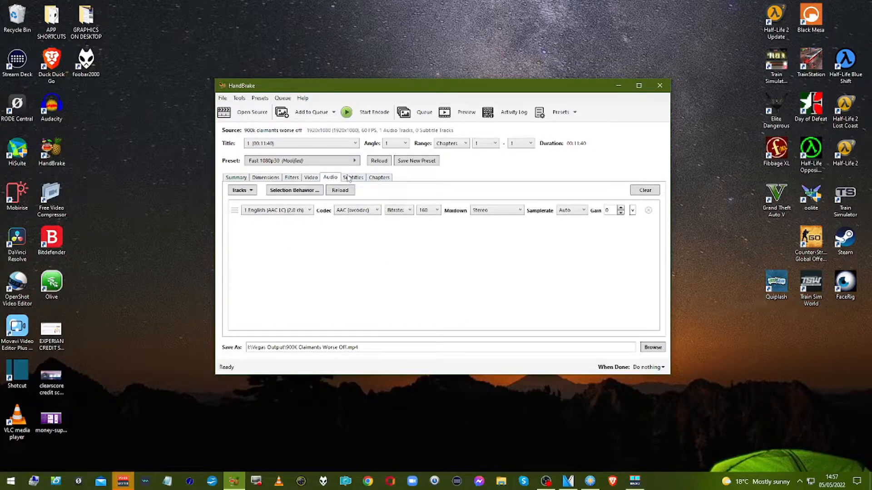
pyautogui.click(348, 178)
pyautogui.click(370, 178)
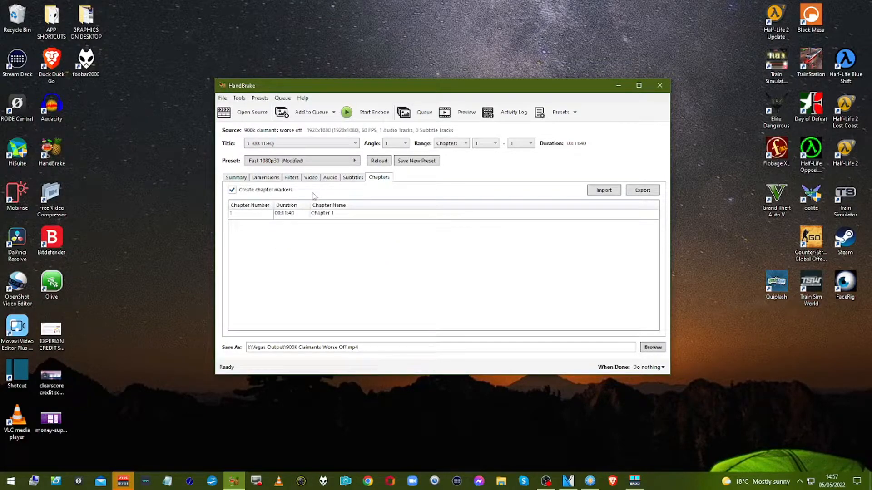
pyautogui.click(271, 180)
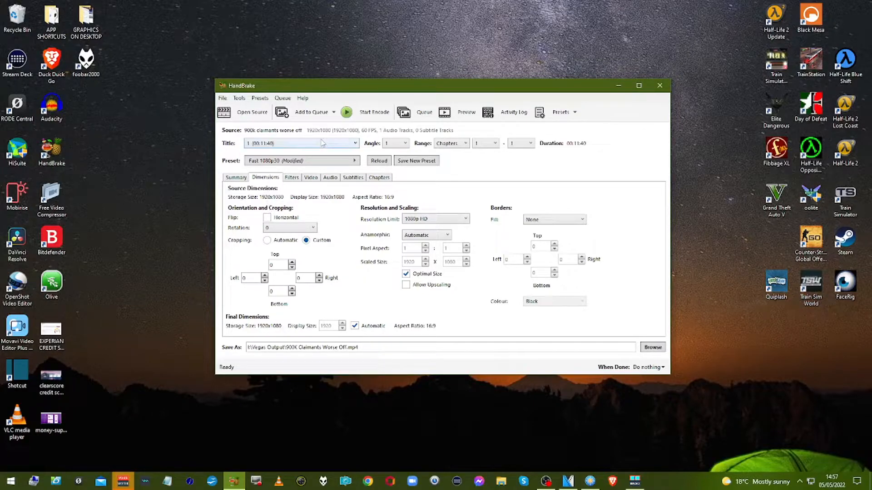
# - Examine the available presets and the new-preset options for audio selection and category without saving a preset
pyautogui.click(267, 161)
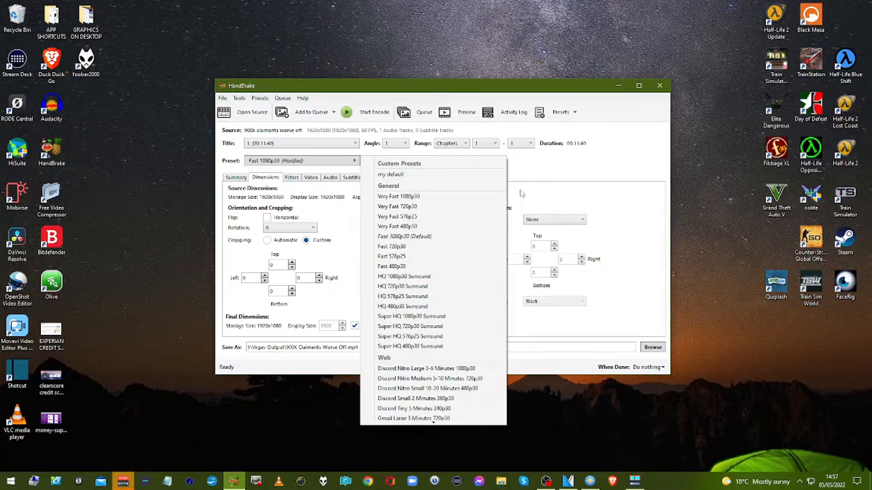
pyautogui.click(403, 161)
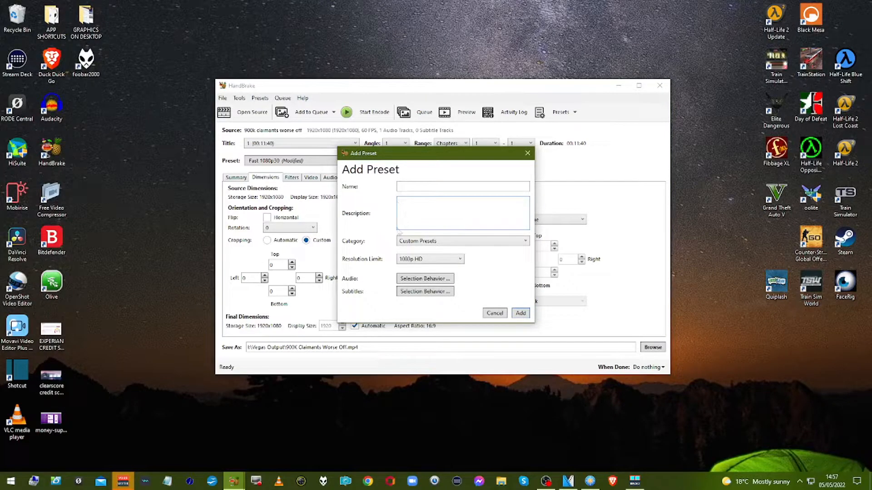
pyautogui.click(404, 281)
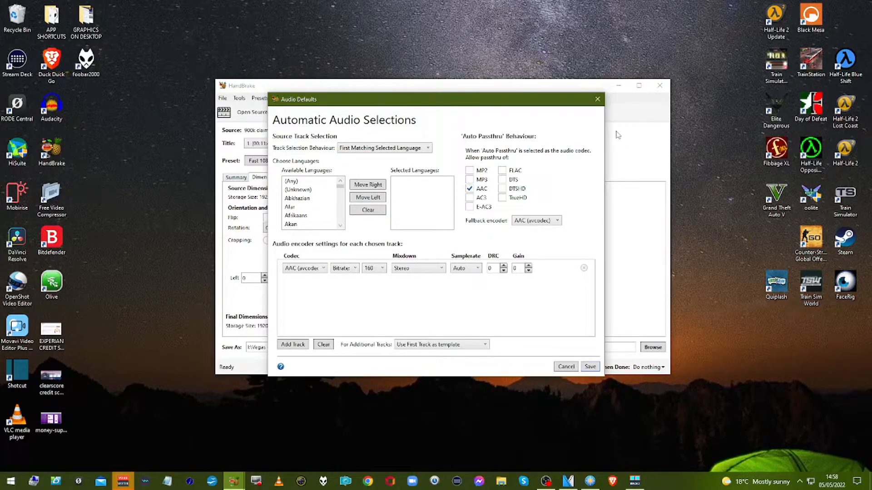
pyautogui.click(598, 99)
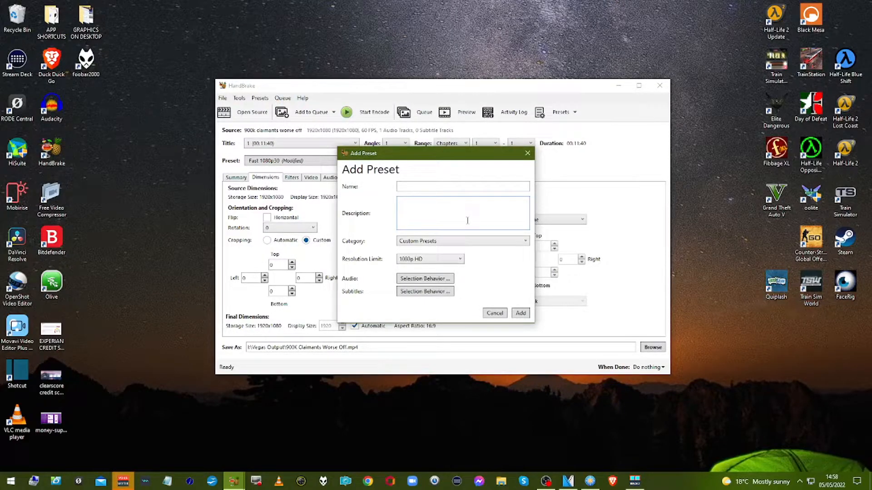
pyautogui.click(460, 241)
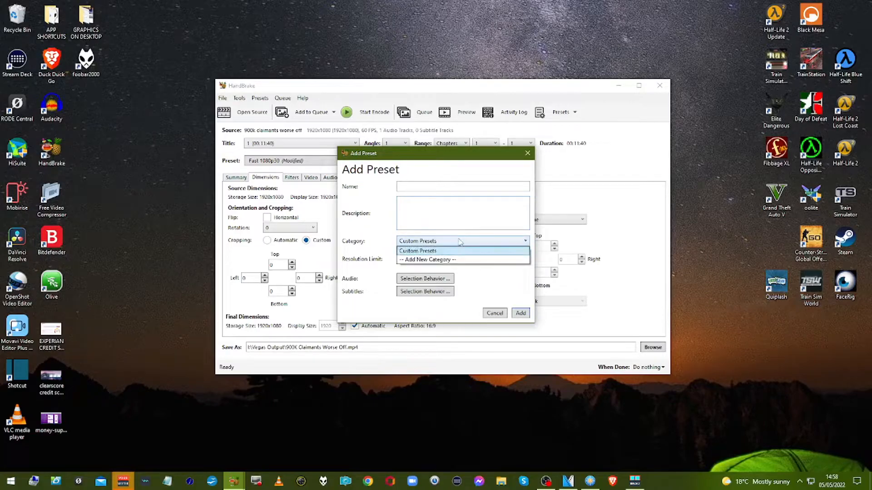
pyautogui.click(460, 241)
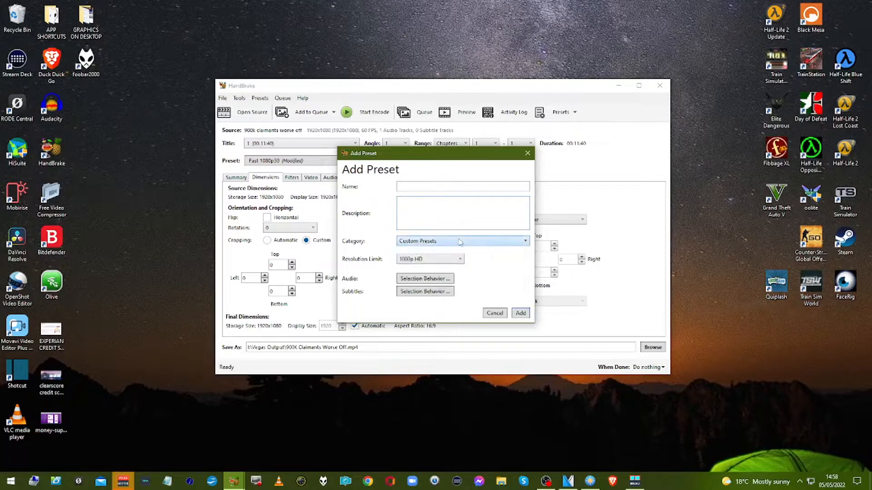
pyautogui.click(494, 313)
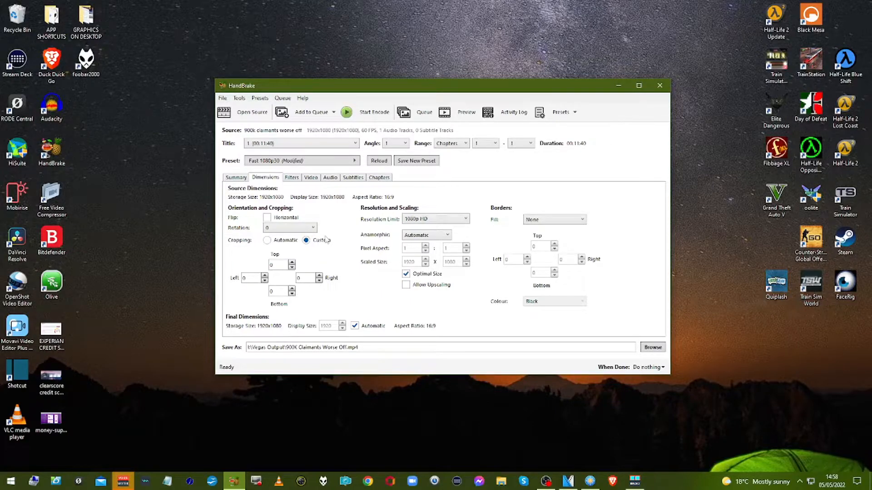
# - Look at the encoding queue and add the current video to it
pyautogui.click(333, 112)
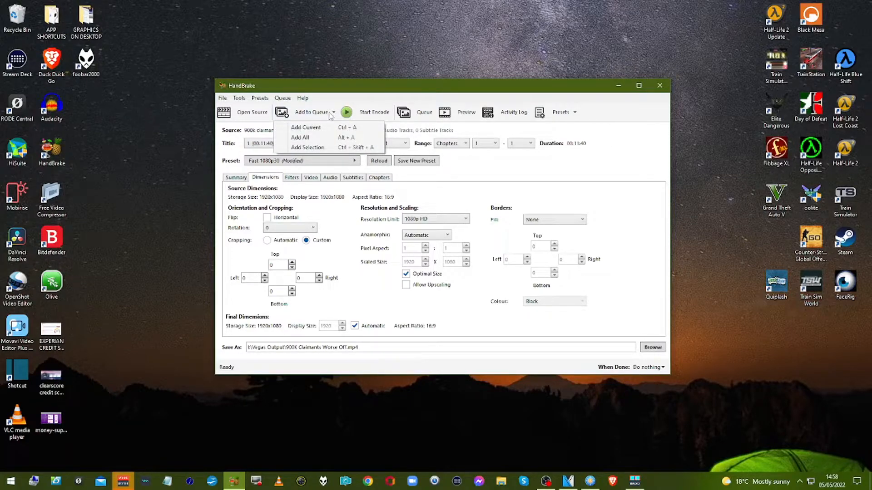
pyautogui.click(425, 113)
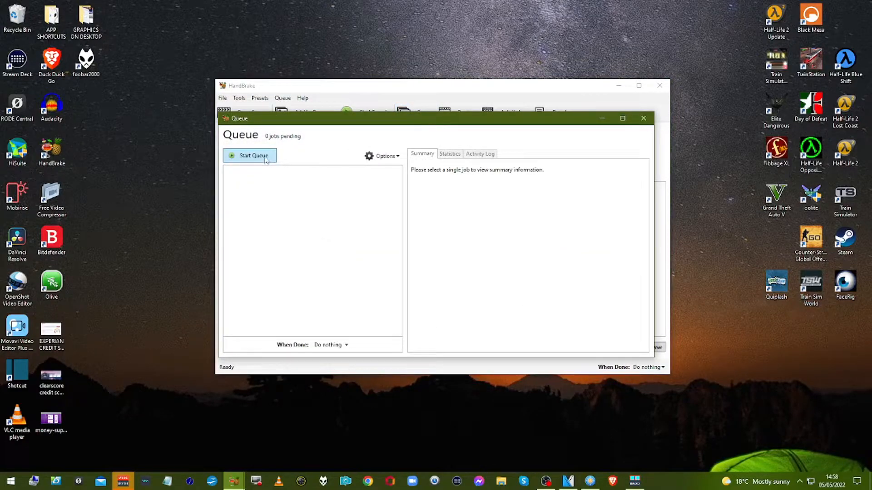
pyautogui.click(643, 118)
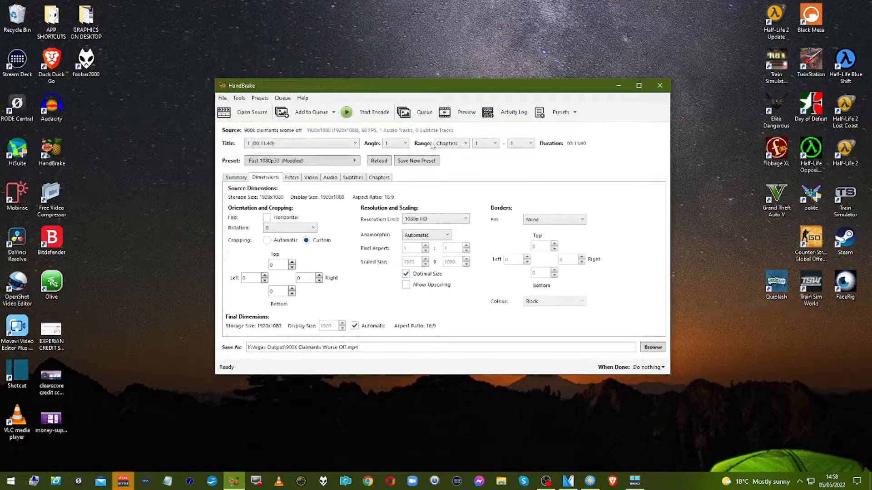
pyautogui.click(315, 112)
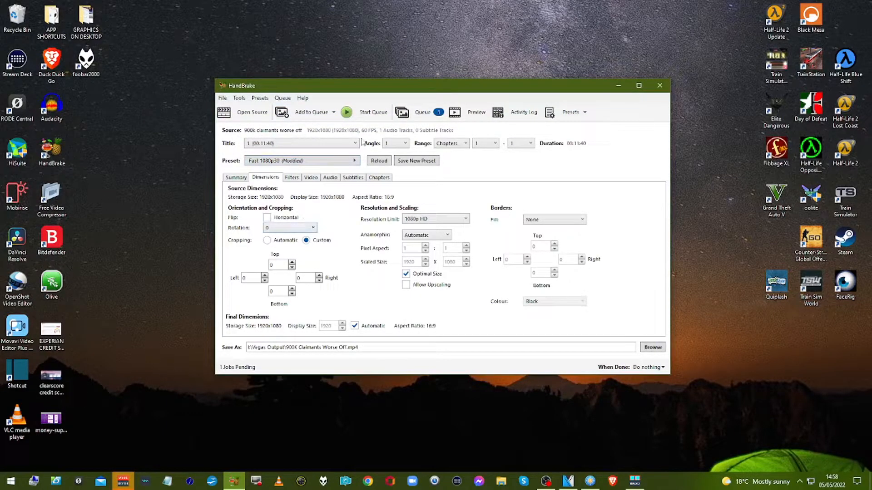
# - Check the summary of the queued 900K Claimants Worse Off.mp4 job and start the queue
pyautogui.click(423, 112)
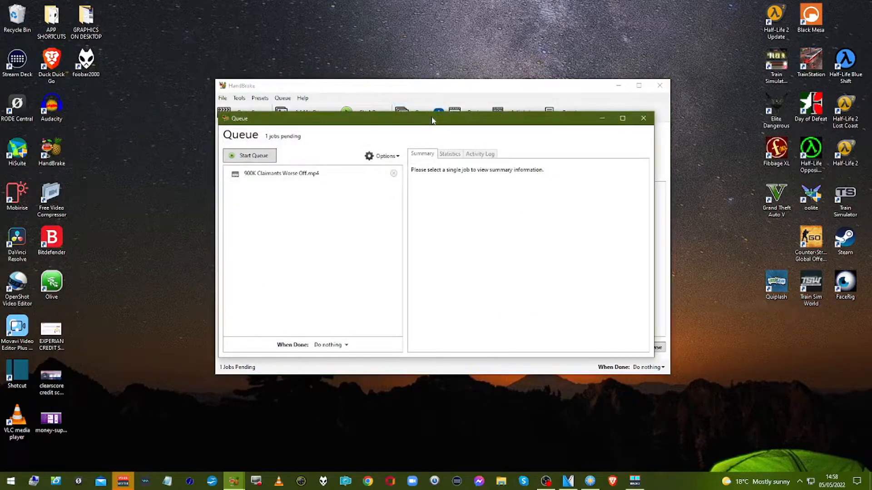
pyautogui.click(336, 180)
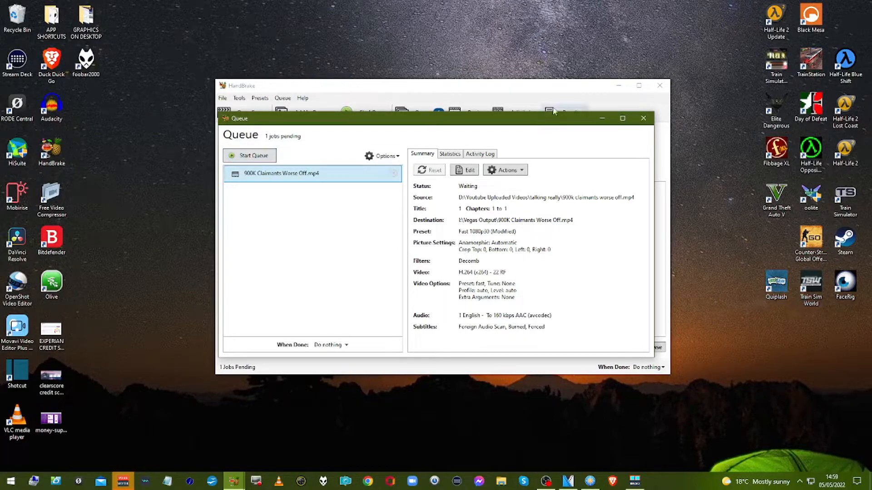
pyautogui.click(643, 118)
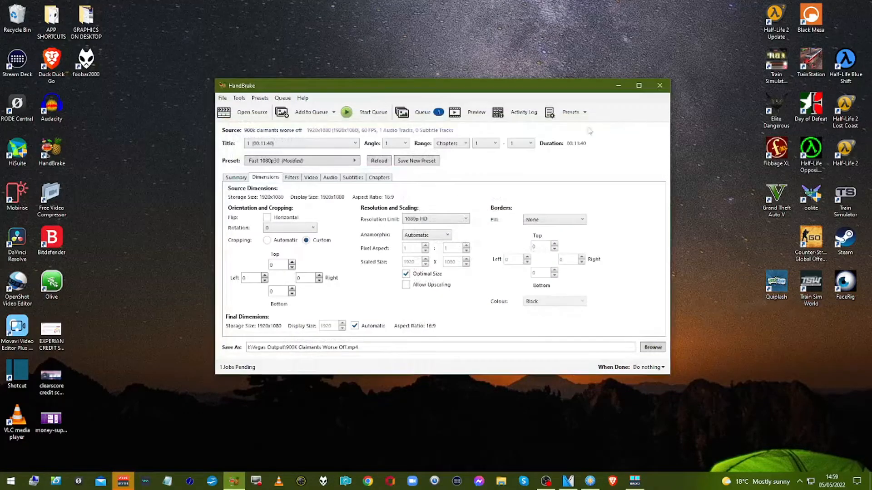
pyautogui.click(362, 117)
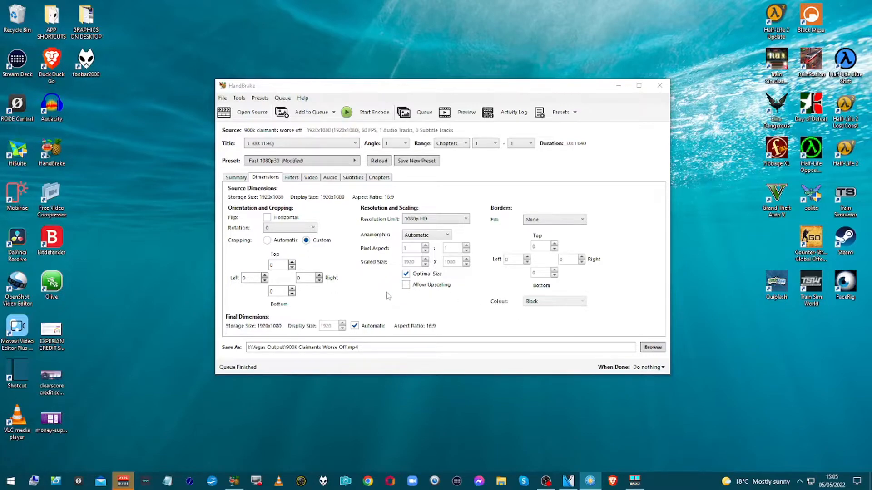
# - Load the Billy Goats health advice video as the new source
pyautogui.click(275, 161)
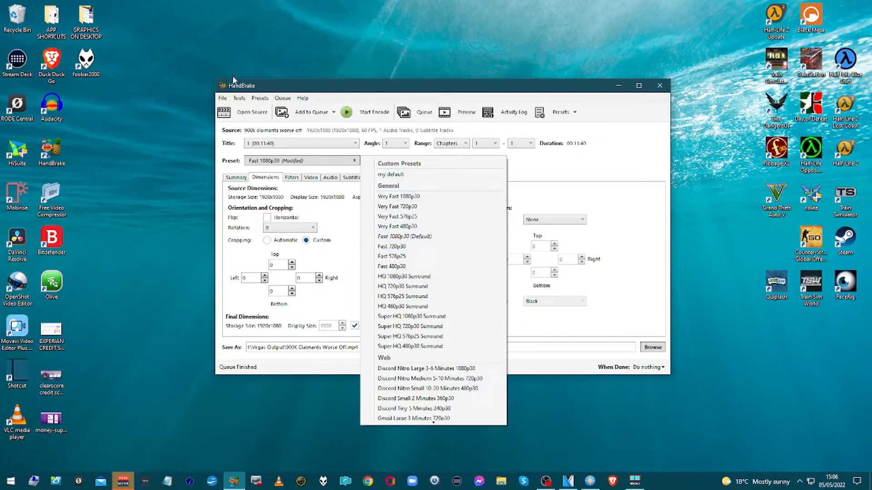
pyautogui.click(234, 113)
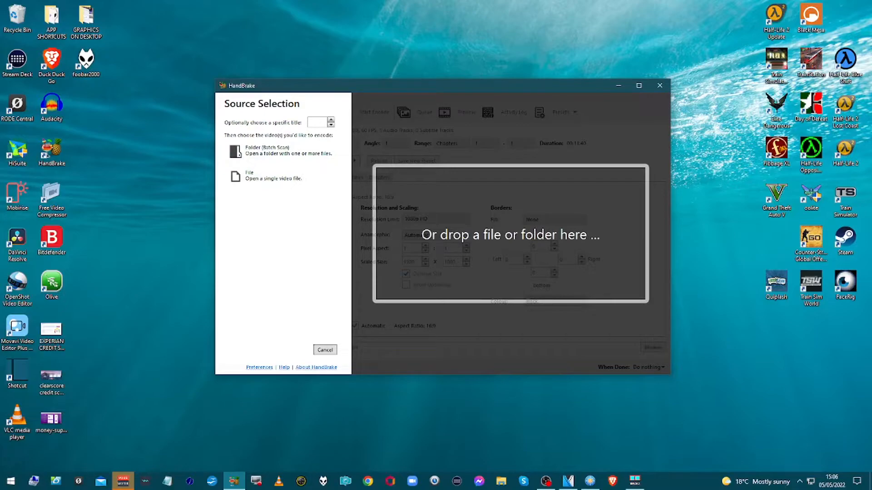
pyautogui.moveTo(871, 209); pyautogui.dragTo(616, 269)
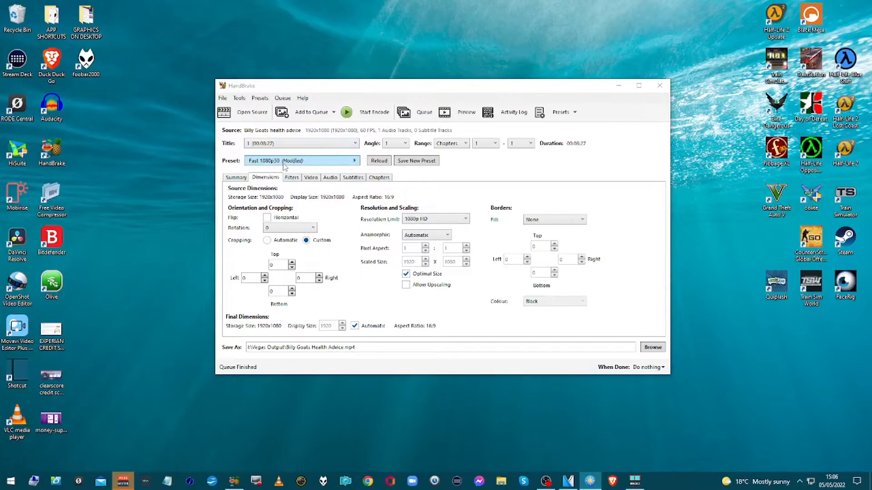
# - Review the filters, video settings and summary preview for the Billy Goats health advice video
pyautogui.click(293, 180)
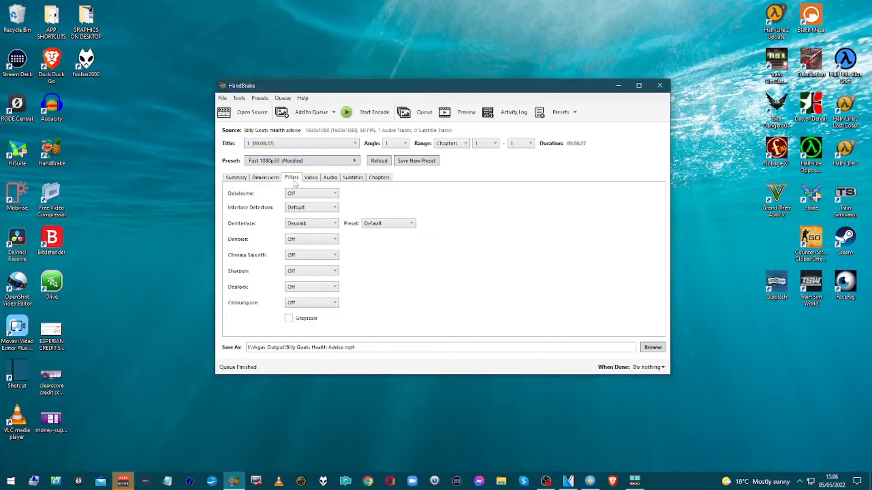
pyautogui.click(310, 178)
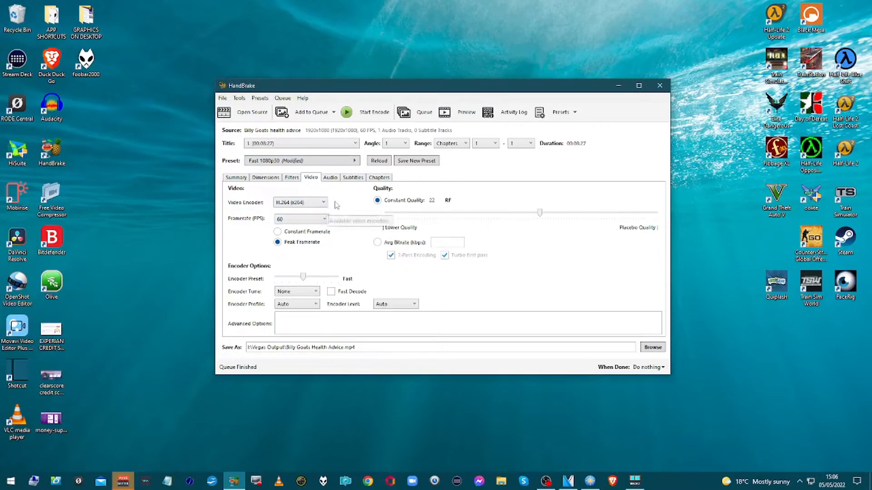
pyautogui.click(241, 177)
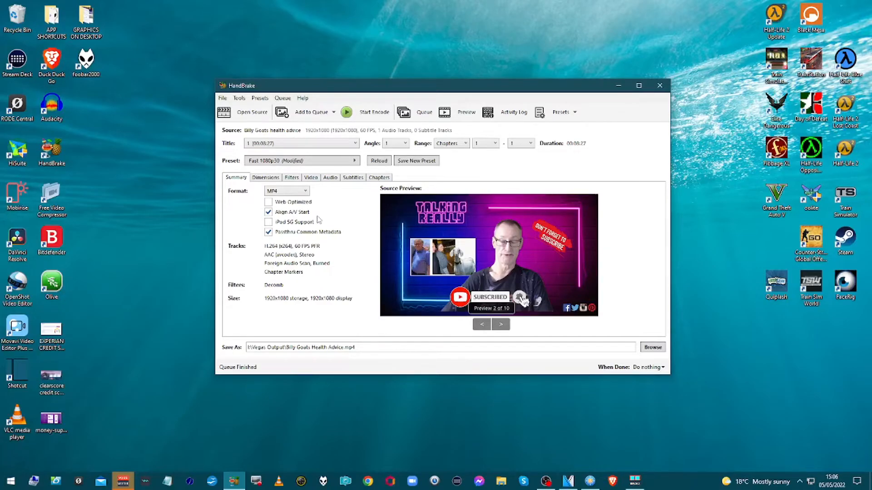
# - Add the Billy Goats health advice video to the queue and load the anti-biotic resistant bacteria in meat video as the new source
pyautogui.click(320, 119)
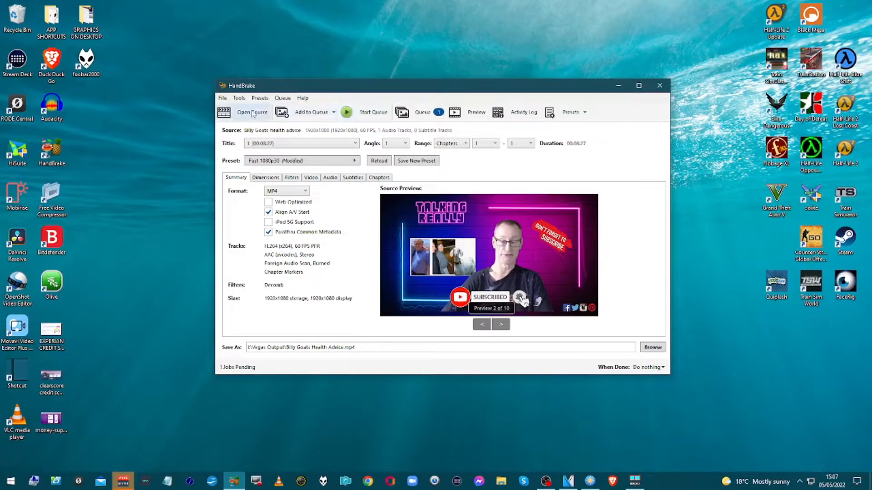
pyautogui.click(221, 113)
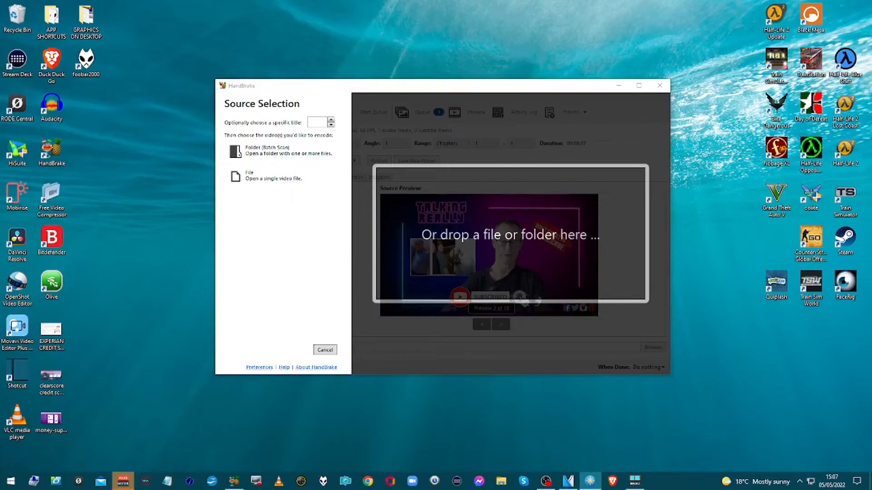
pyautogui.moveTo(871, 358); pyautogui.dragTo(521, 278)
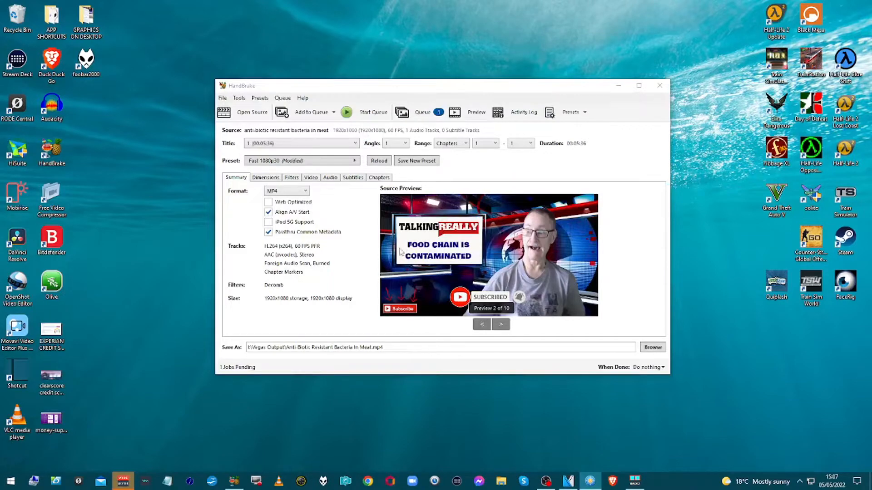
# - Add the anti-biotic resistant bacteria in meat video to the queue and remove the completed 900K Claimants Worse Off.mp4 job
pyautogui.click(277, 178)
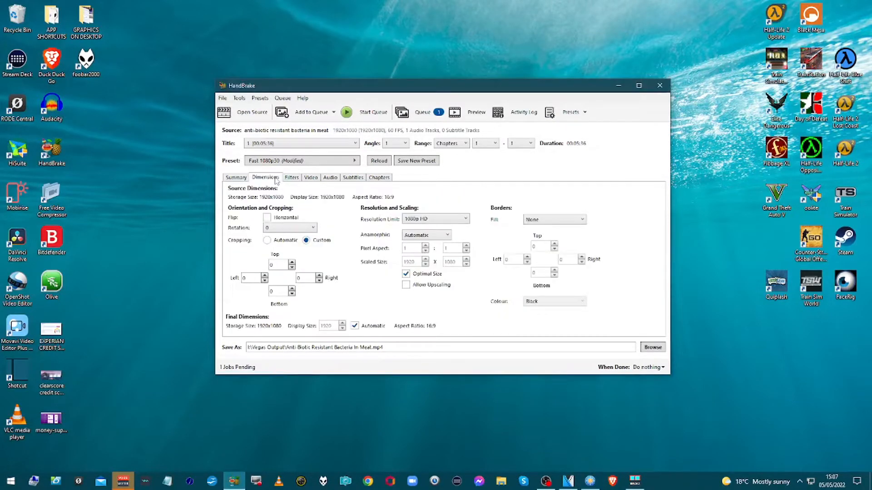
pyautogui.click(300, 113)
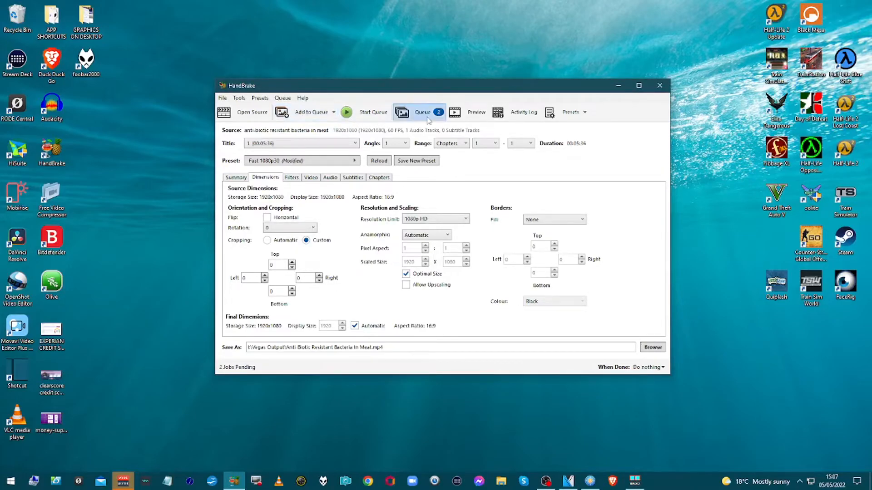
pyautogui.click(401, 113)
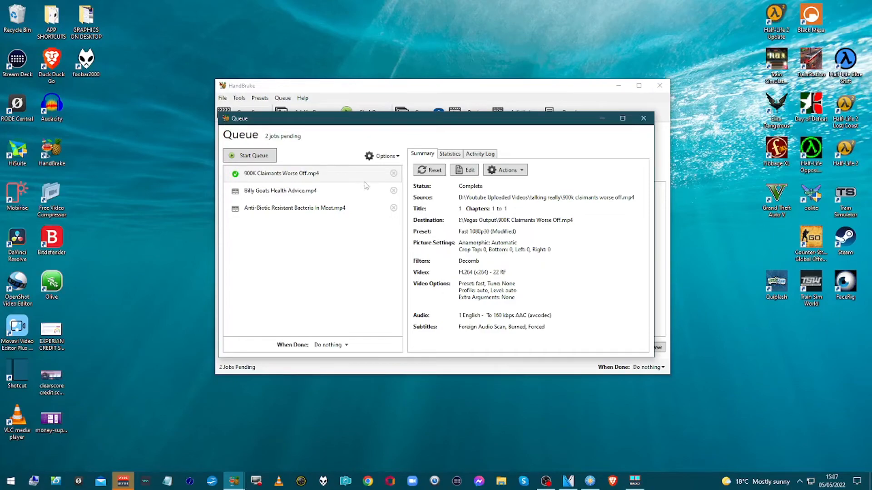
pyautogui.click(393, 173)
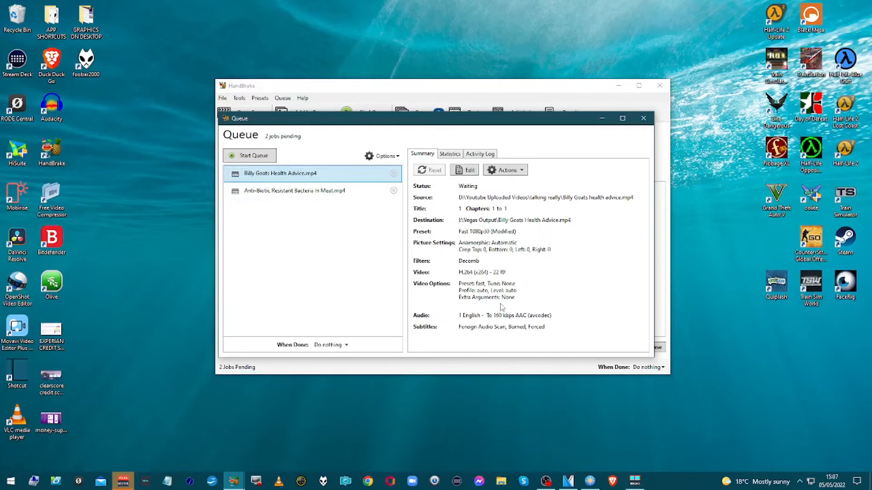
# - Turn off changing file names to title case in the output file preferences and check the MP4 file extension choices
pyautogui.click(240, 100)
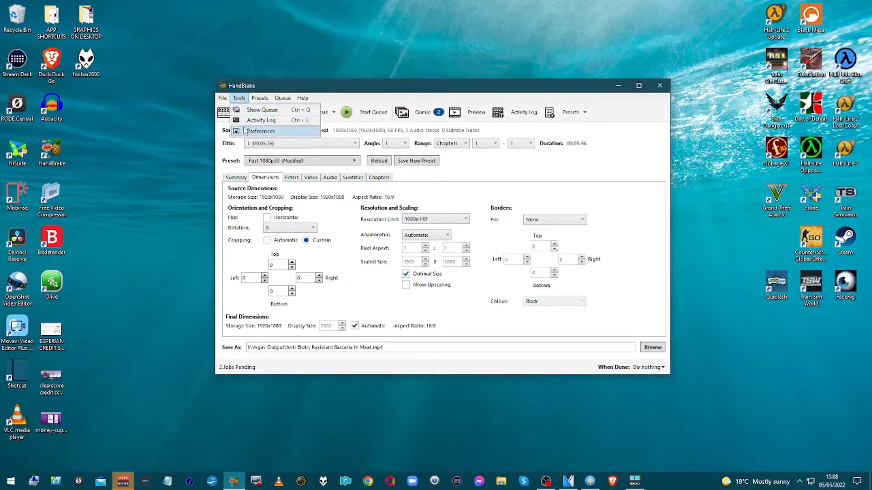
pyautogui.click(260, 131)
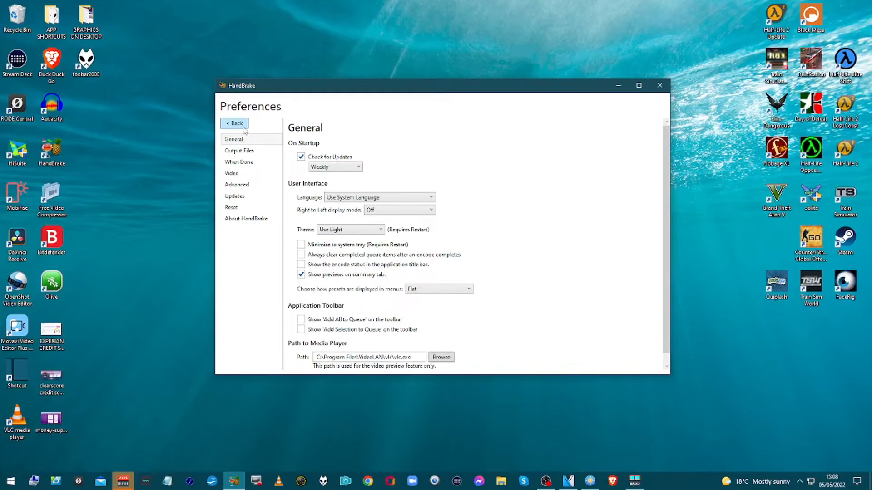
pyautogui.click(240, 156)
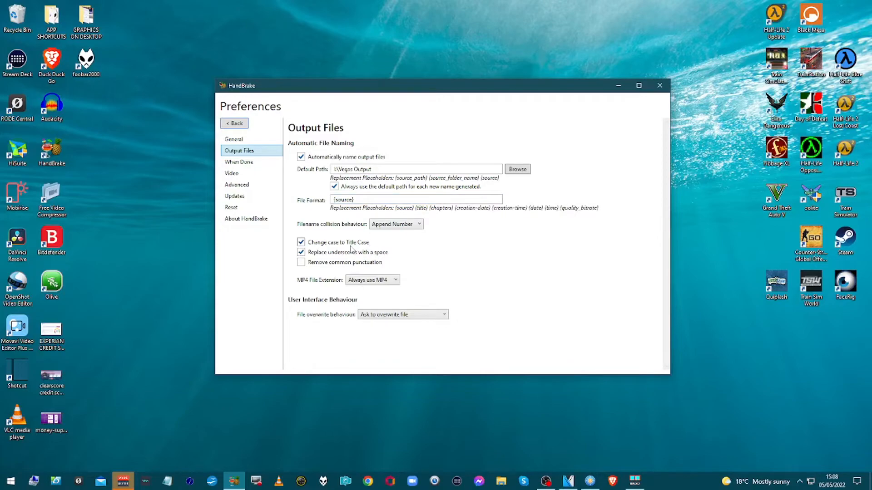
pyautogui.click(301, 242)
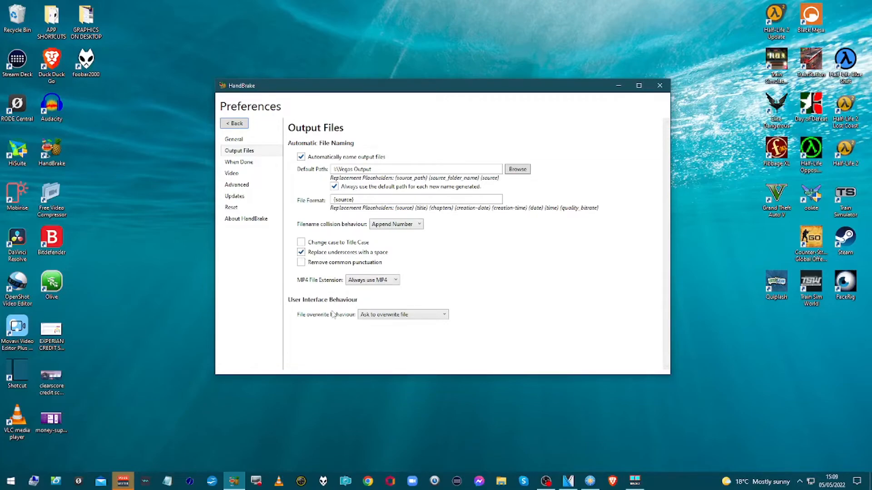
pyautogui.click(370, 281)
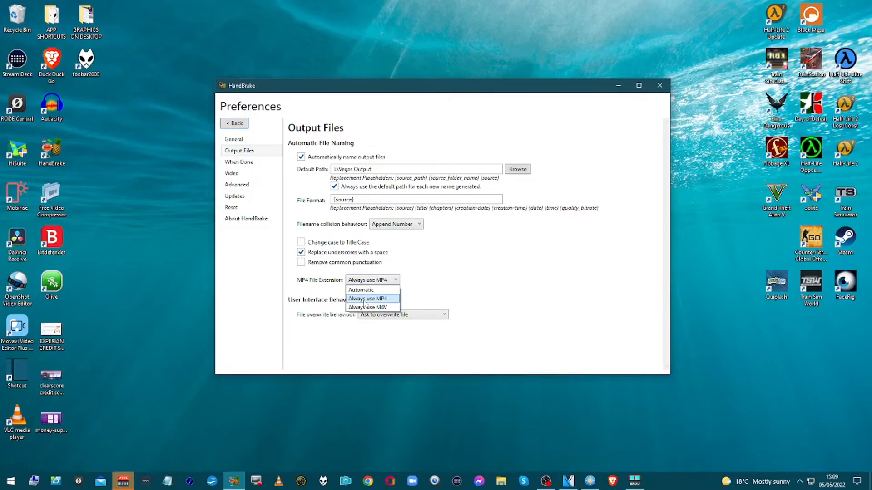
pyautogui.click(331, 283)
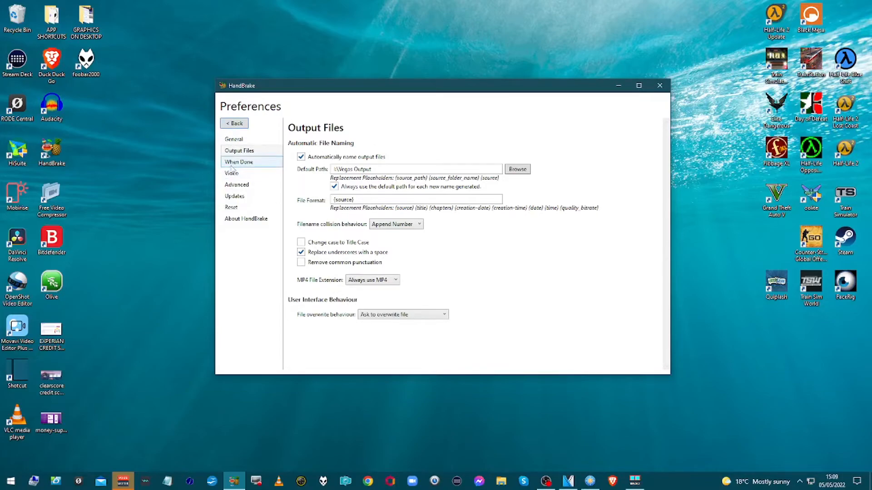
# - Review the remaining preferences for completion actions, video encoders, advanced options, updates, resets and program information
pyautogui.click(232, 166)
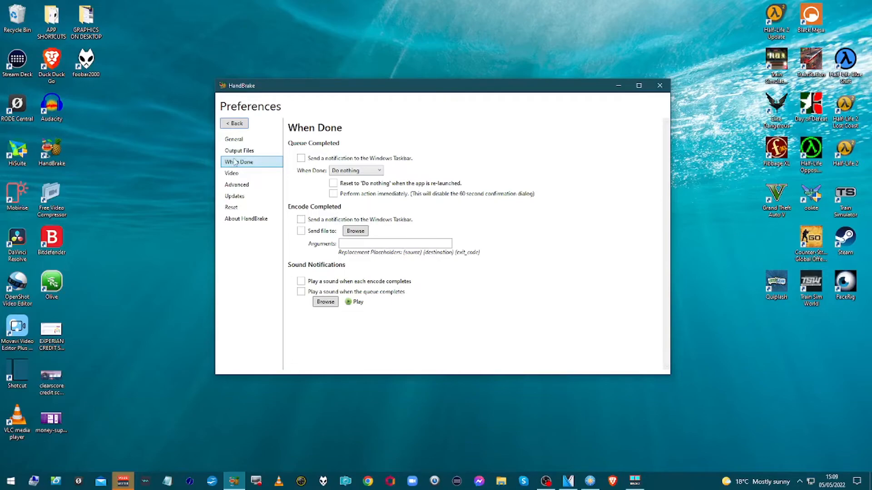
pyautogui.click(234, 175)
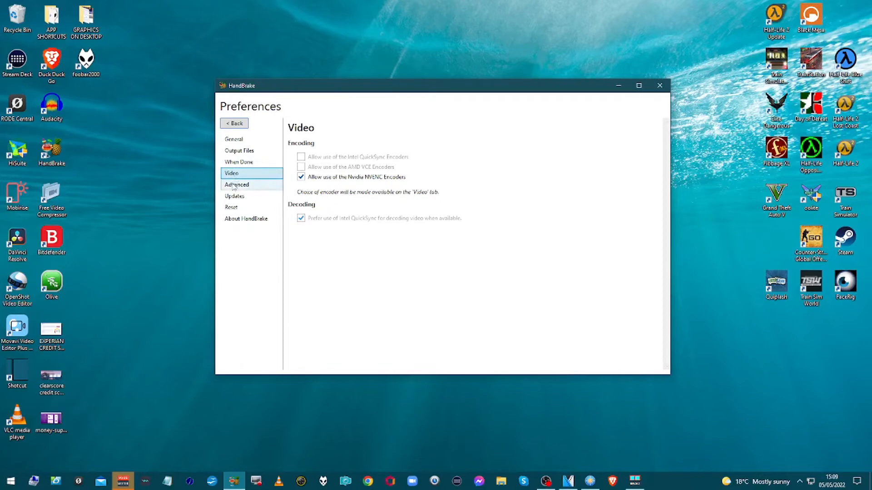
pyautogui.click(232, 186)
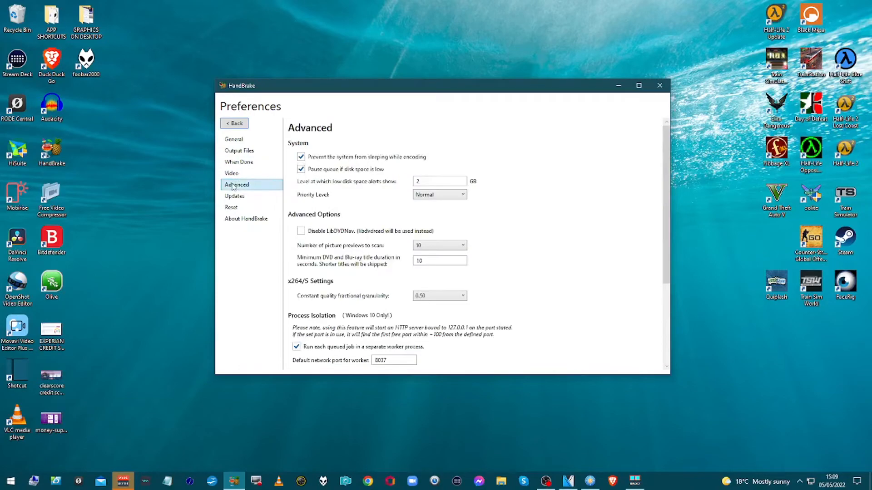
pyautogui.click(251, 197)
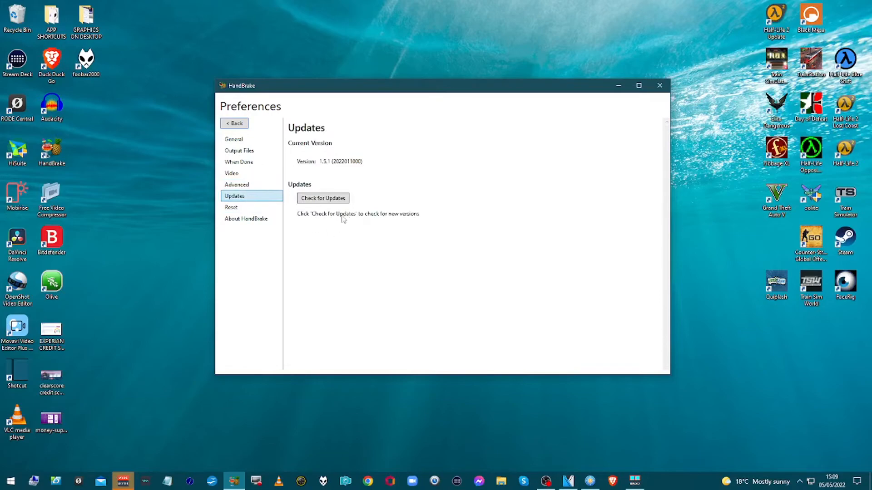
pyautogui.click(238, 211)
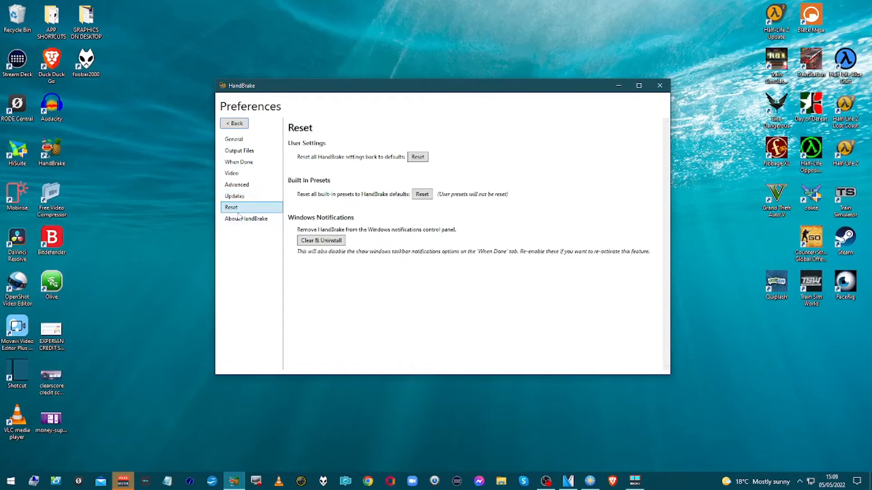
pyautogui.click(239, 219)
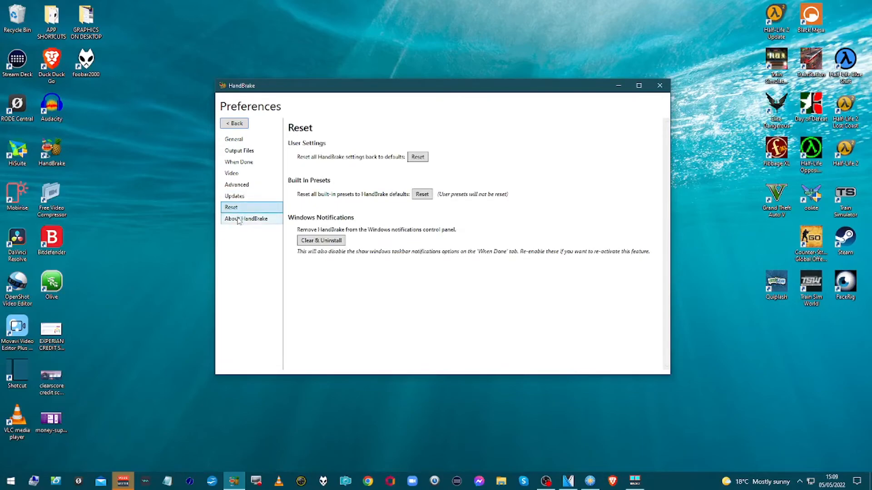